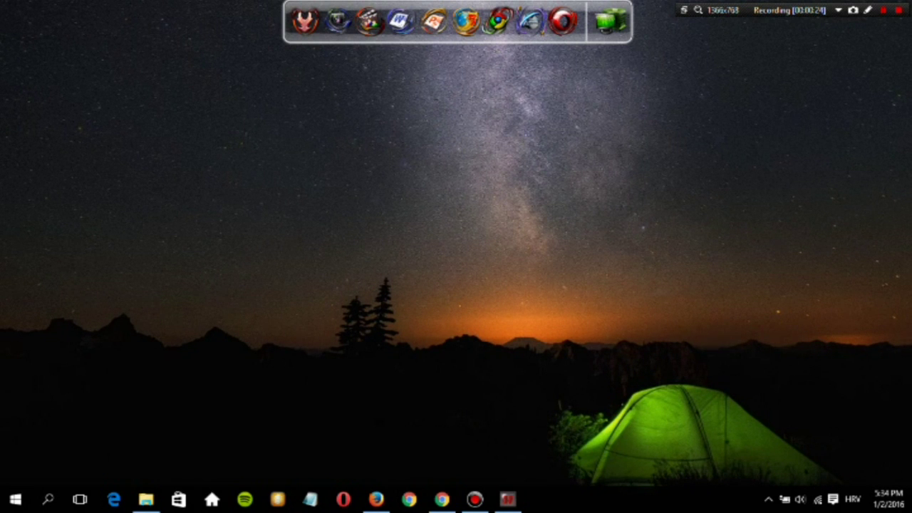
- Examine the Project64 2.1.rar download page in Firefox, including the file heading and the free and premium download options
click(376, 499)
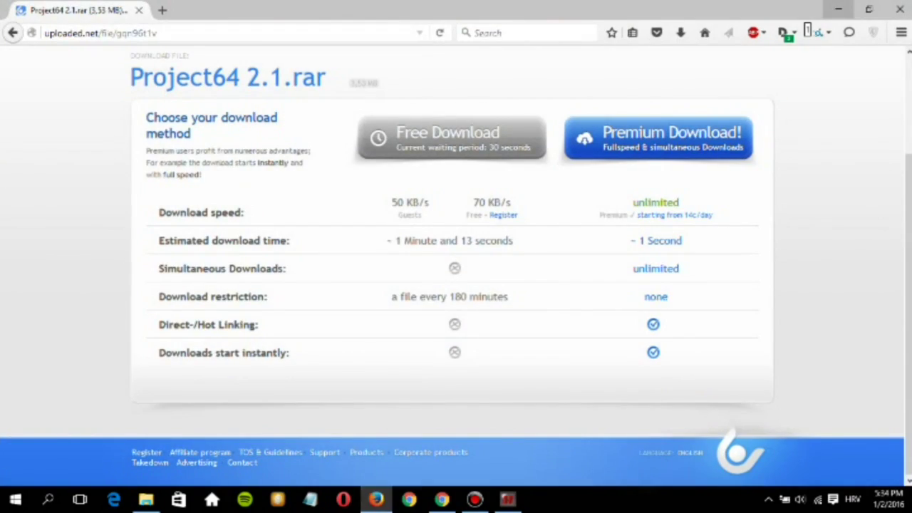
scroll(456, 265, up, 2)
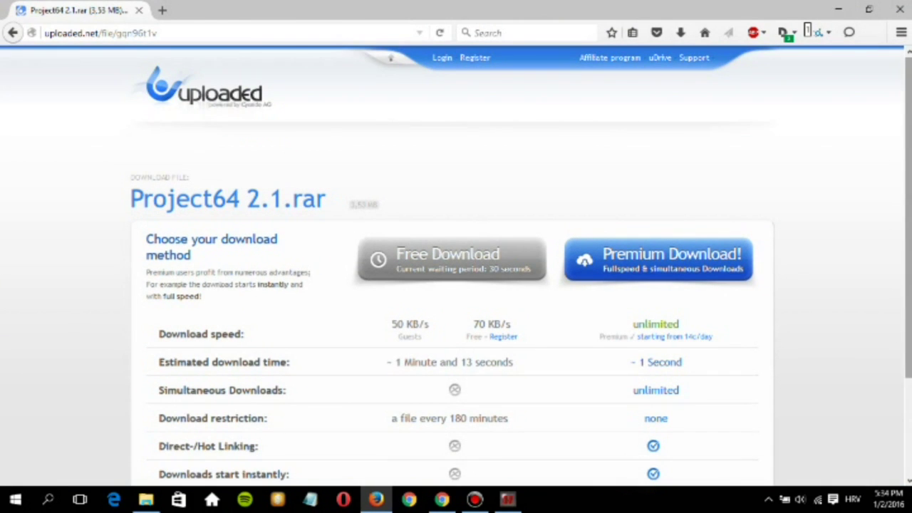
mouse_move(908, 219)
mouse_down()
mouse_move(908, 315)
mouse_move(908, 218)
mouse_up()
drag(130, 178, 378, 205)
click(378, 205)
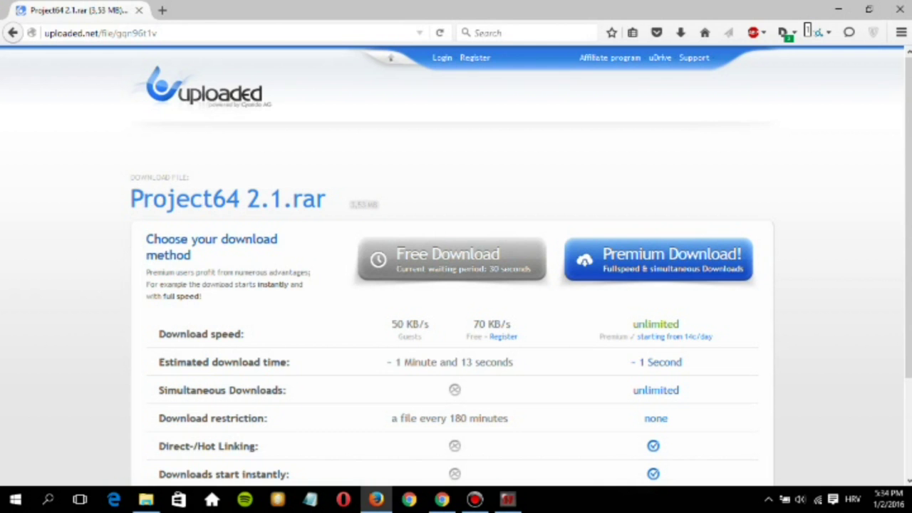
drag(131, 177, 377, 205)
click(378, 204)
mouse_move(131, 178)
mouse_down()
mouse_move(378, 205)
mouse_move(130, 177)
mouse_up()
scroll(457, 266, down, 3)
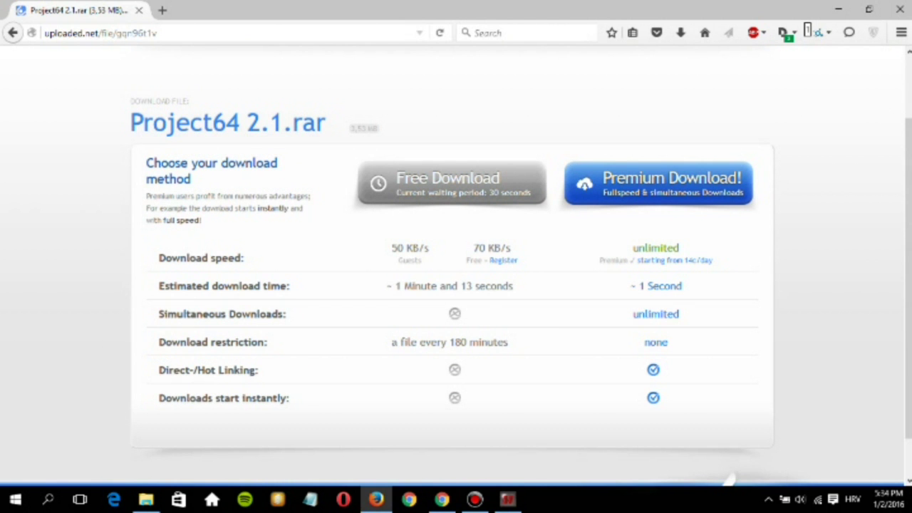
click(838, 9)
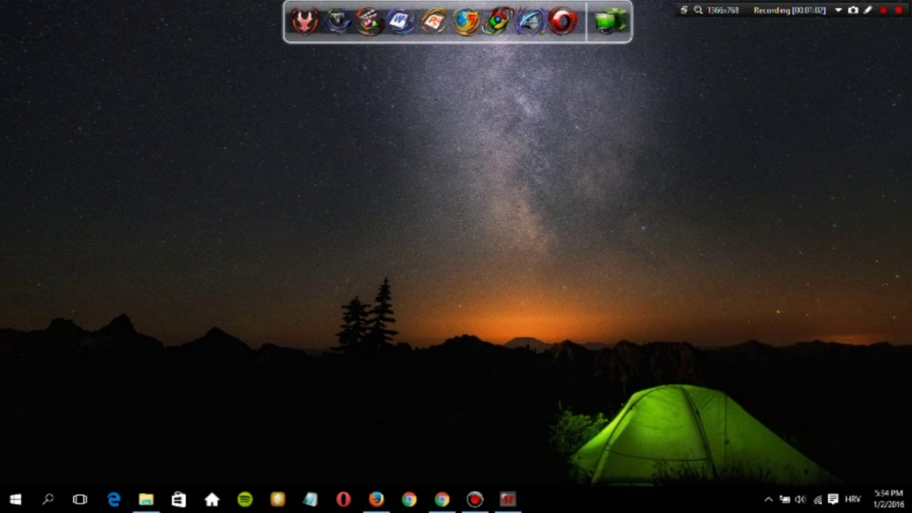
- Switch to File Explorer, open the inner Project64 2.1 folder in Downloads and launch Project64.exe
click(146, 498)
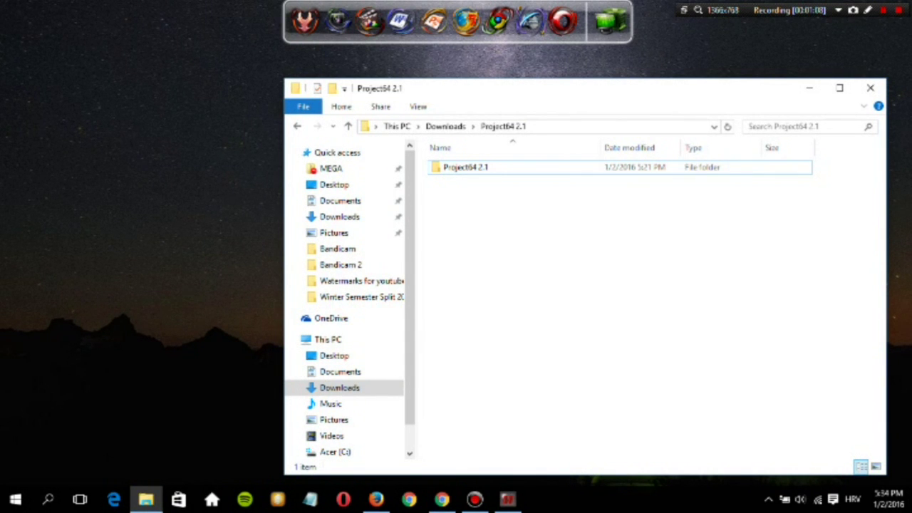
click(466, 167)
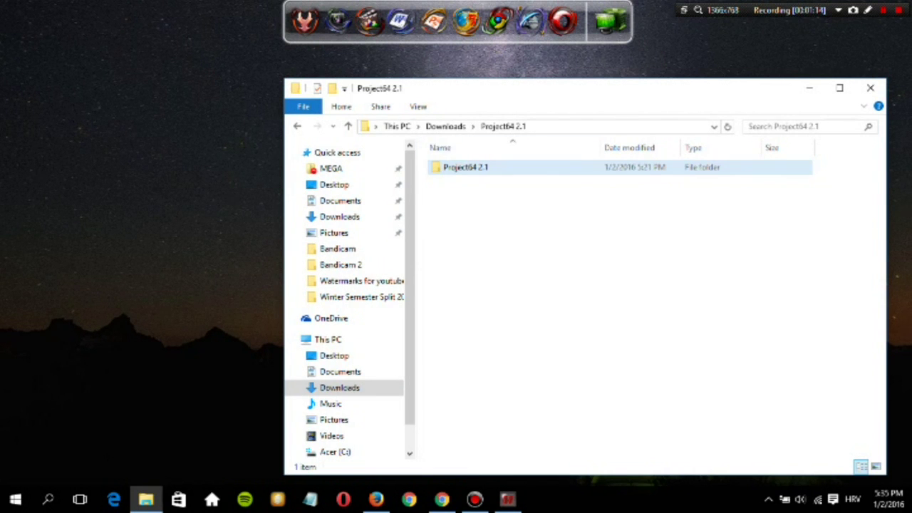
double_click(465, 167)
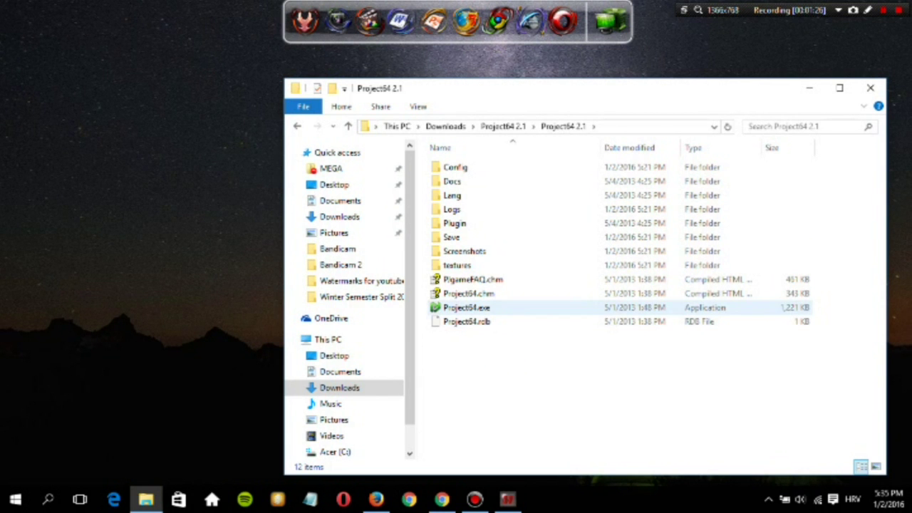
double_click(467, 307)
click(561, 263)
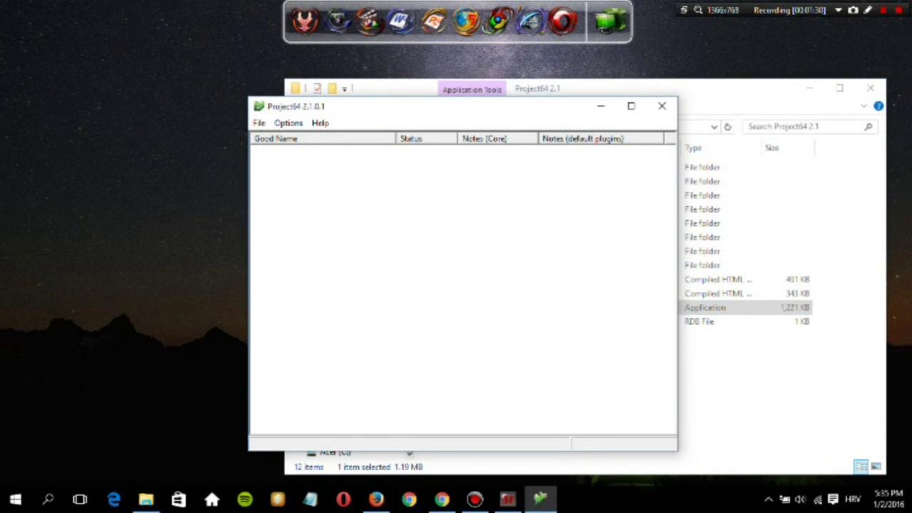
- Review the graphics plugin configuration with its resolution and filtering settings and close it
drag(442, 106, 461, 92)
click(308, 109)
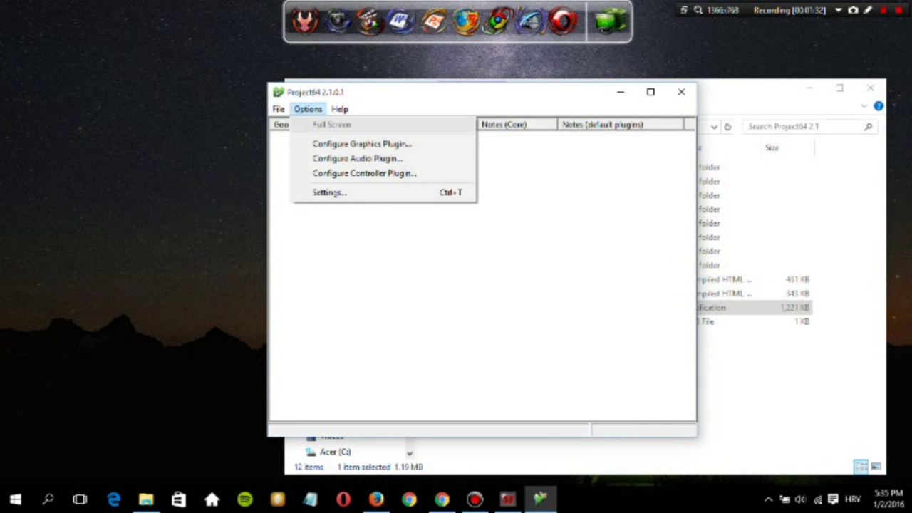
key(Down)
key(Return)
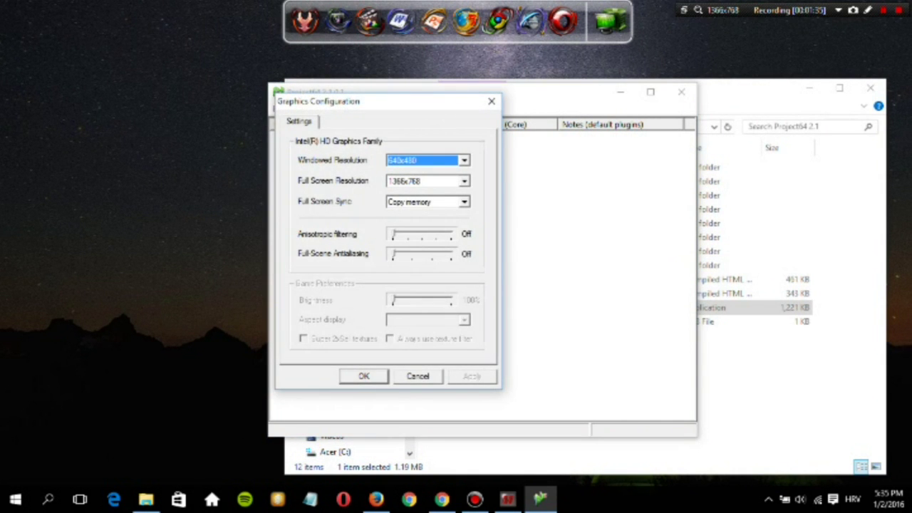
click(491, 100)
- Review the controller plugin configuration with the Player 1 button assignments and close it
key(alt+o)
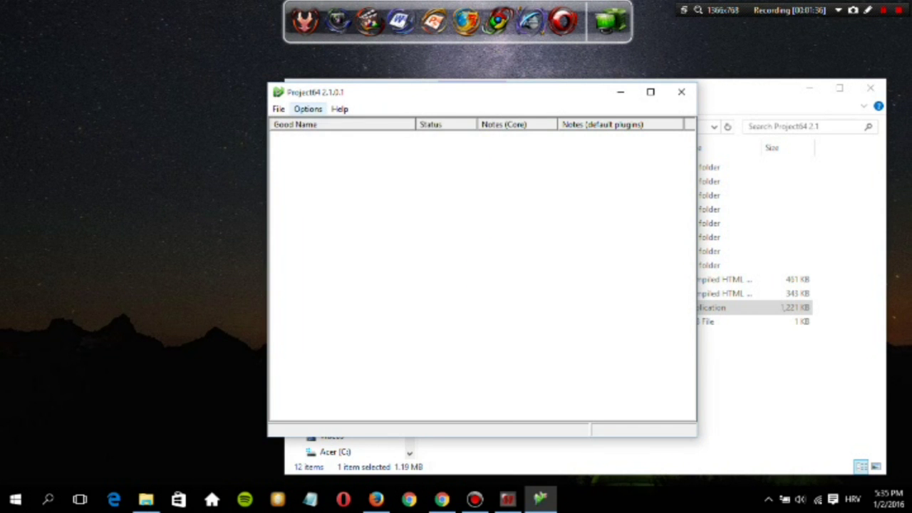
key(Down)
key(Down)
key(Down)
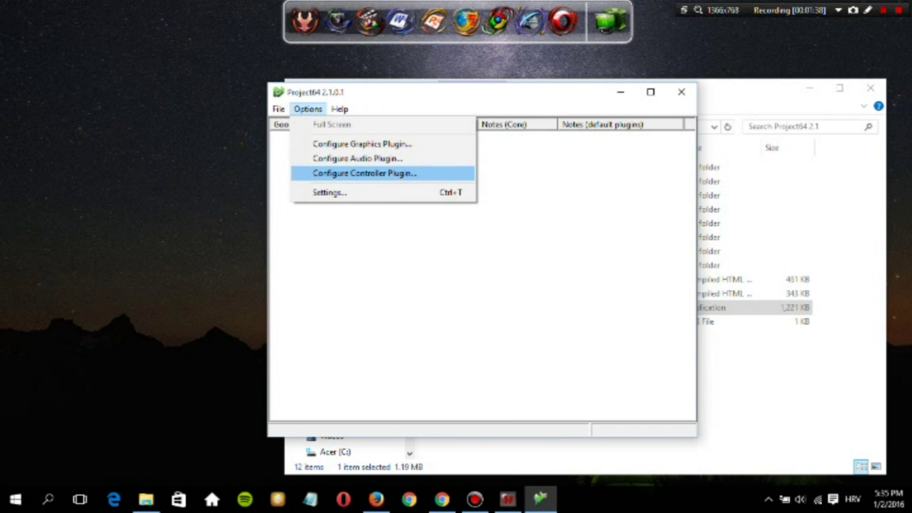
key(Return)
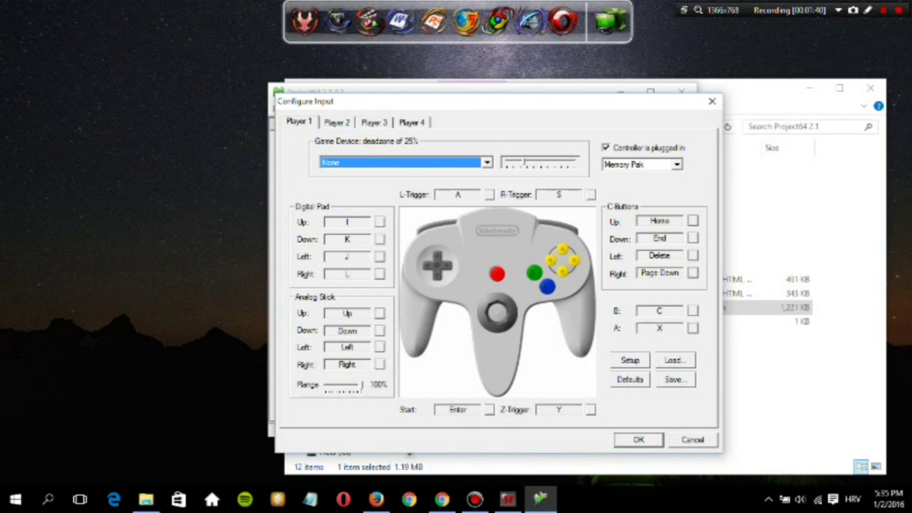
key(Escape)
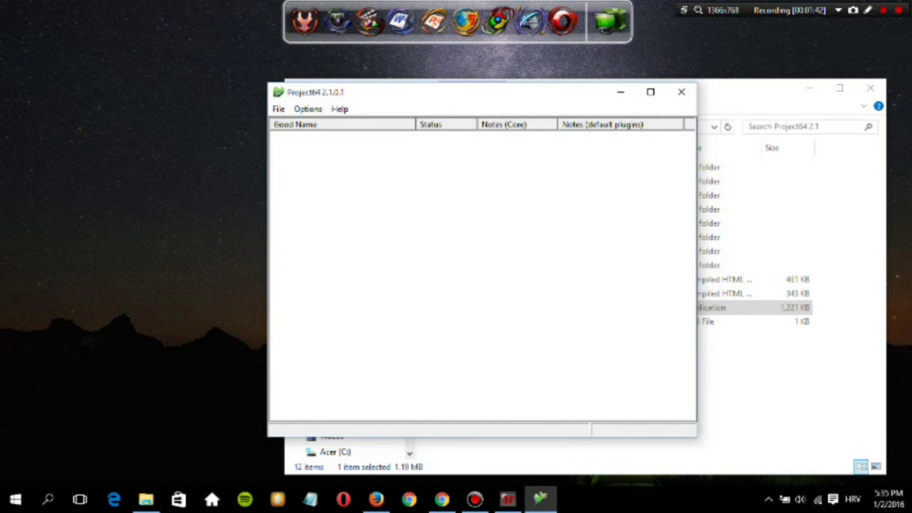
- Load the Goldeneye.v64 ROM from the Games Rooms folder inside Documents > Project64 2.1
drag(457, 92, 480, 100)
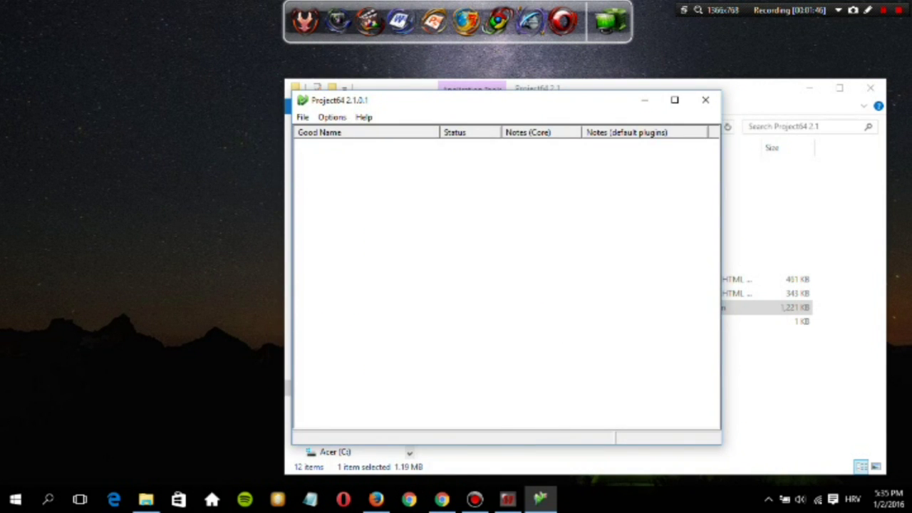
key(alt+f)
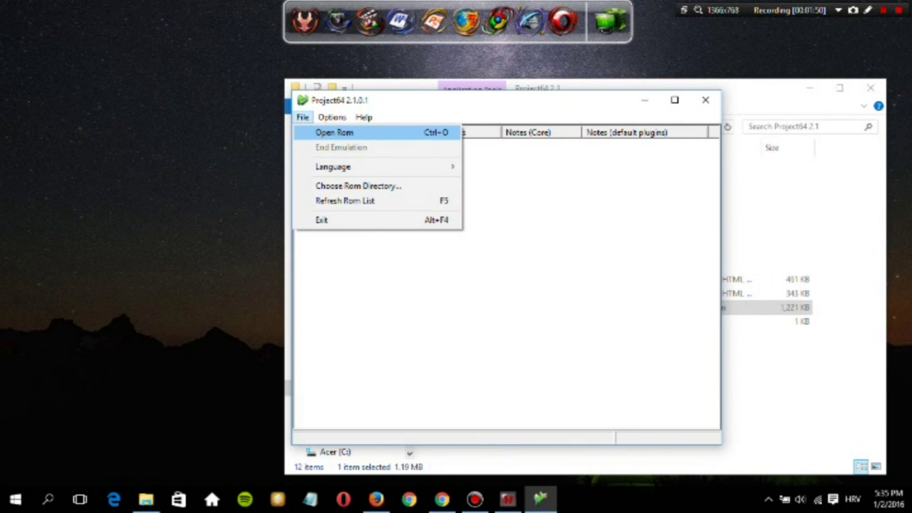
key(Return)
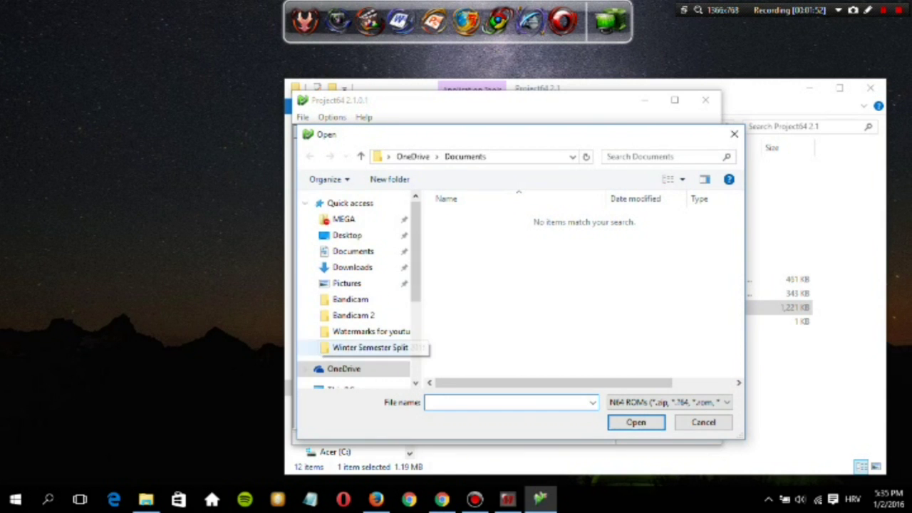
scroll(354, 305, down, 1)
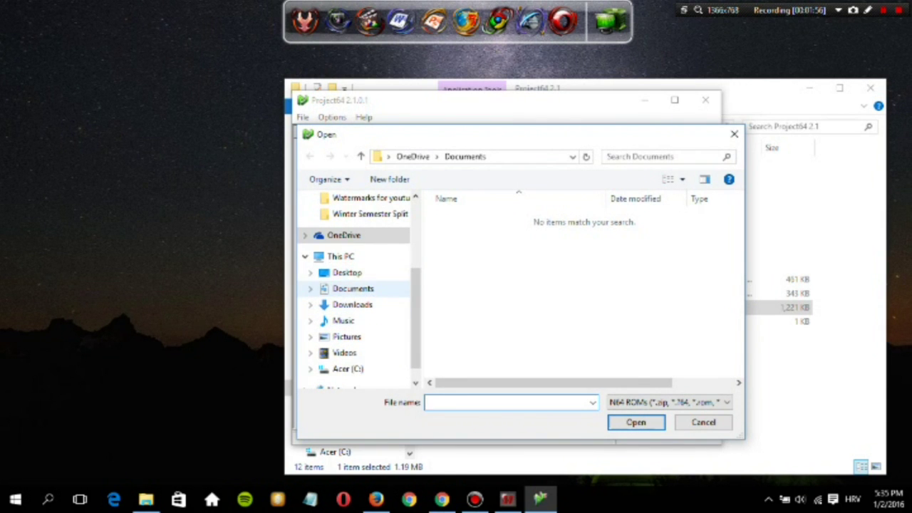
click(352, 288)
scroll(499, 343, down, 3)
double_click(472, 355)
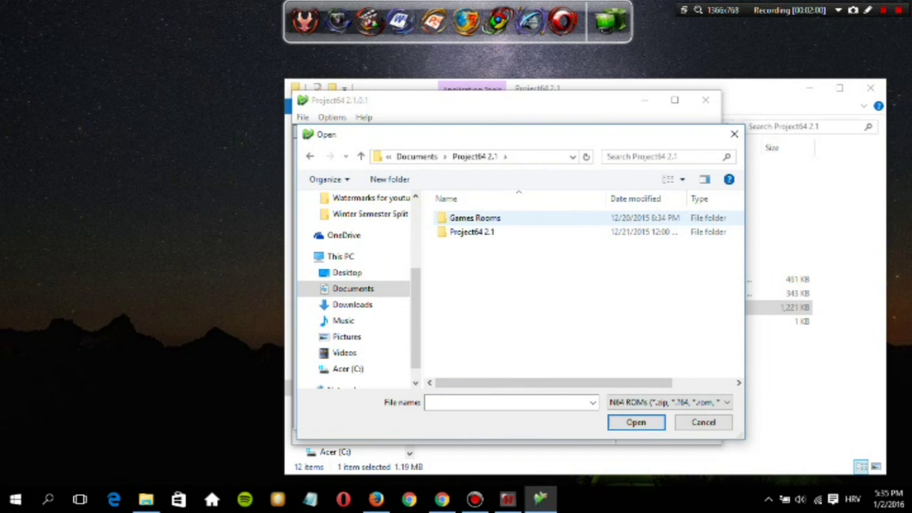
double_click(474, 218)
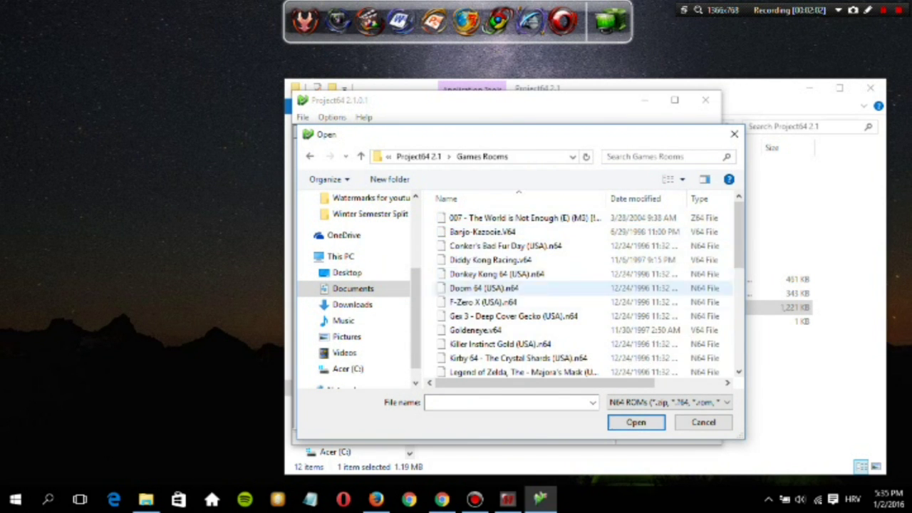
scroll(470, 306, down, 1)
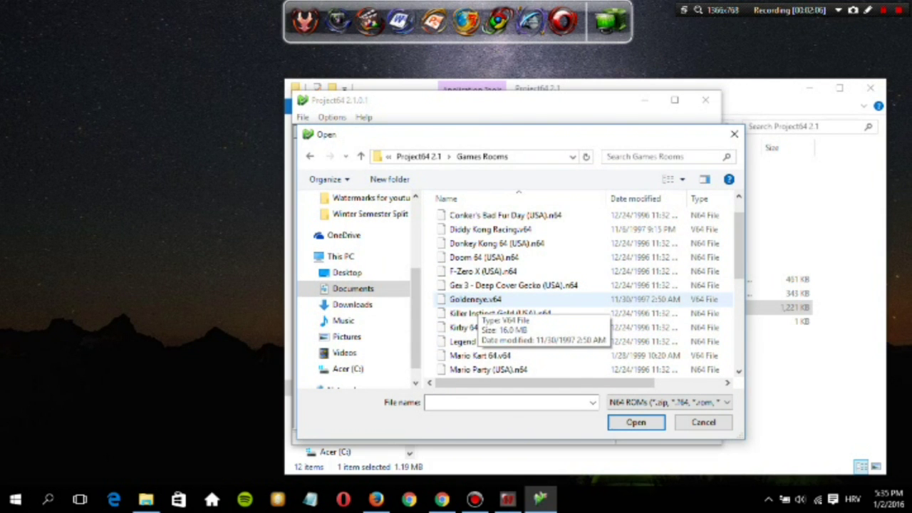
double_click(476, 299)
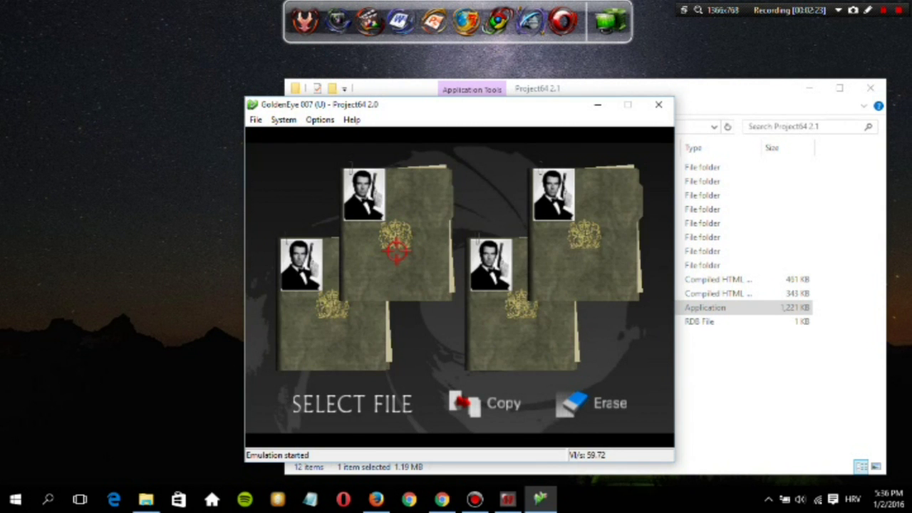
- Select a save file in GoldenEye 007 and start the Dam part of Mission 1: Arkangelsk
key(Right)
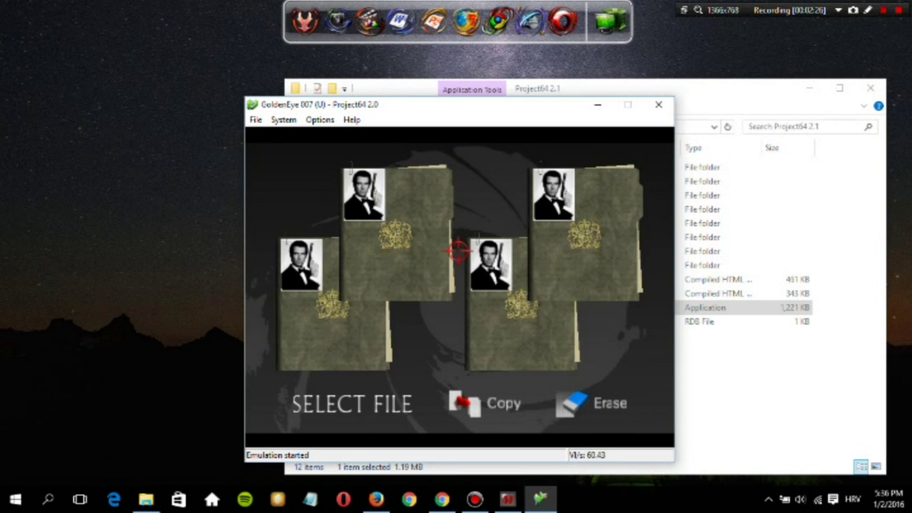
key(Left)
key(x)
key(Return)
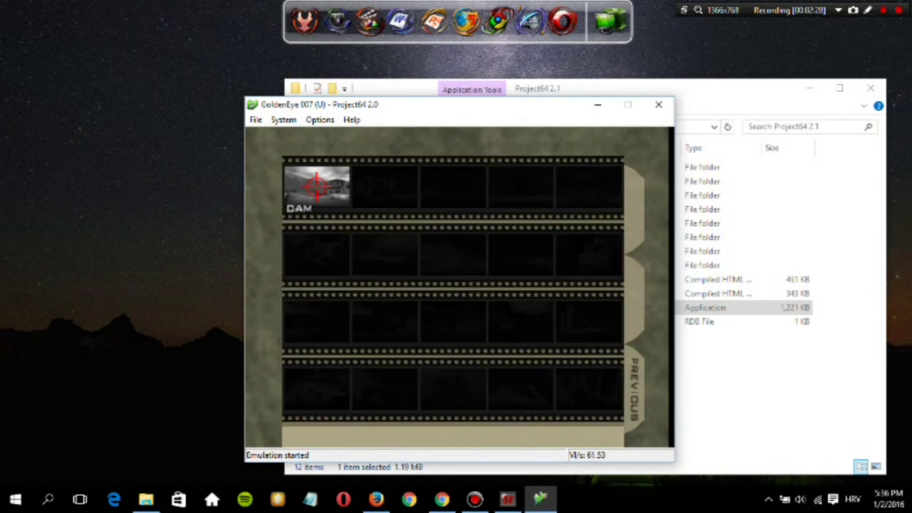
key(Return)
key(Up)
key(Return)
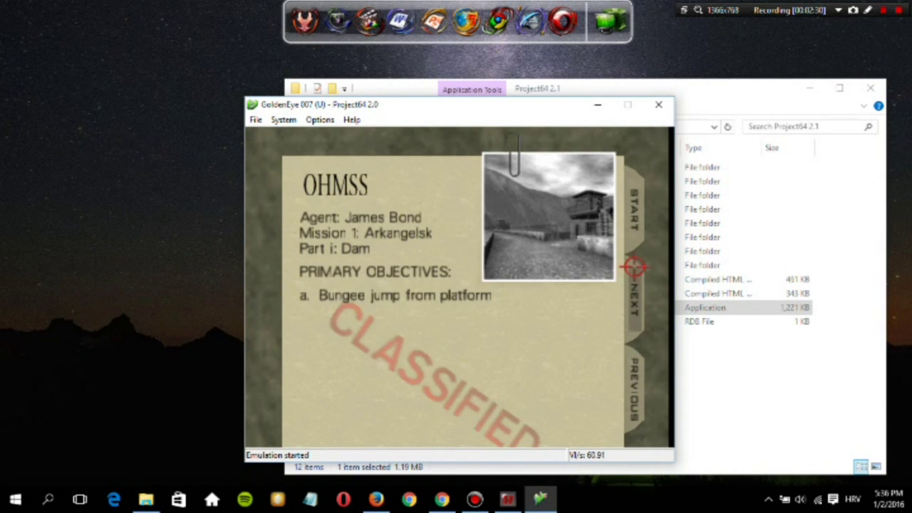
key(Return)
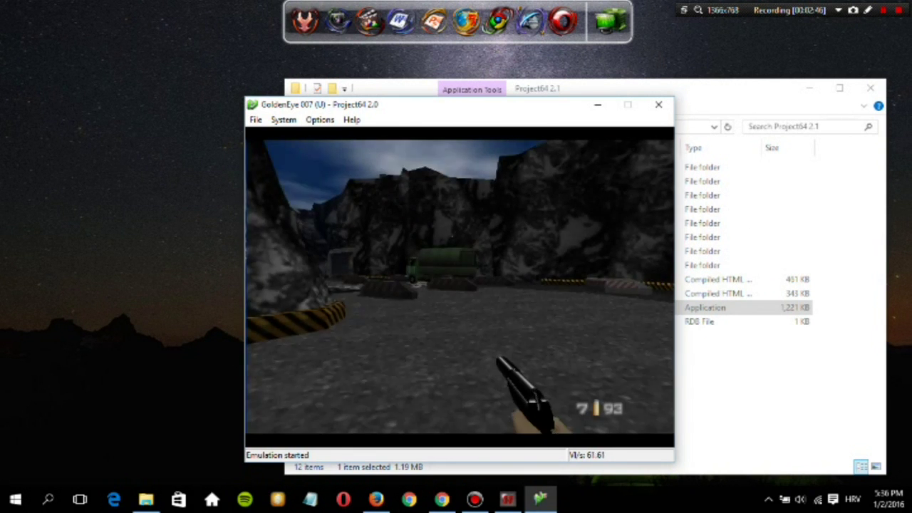
- Take out the guard near the rock wall and move forward across the gap to the watchtower
key(Right)
key(Left)
key(Up)
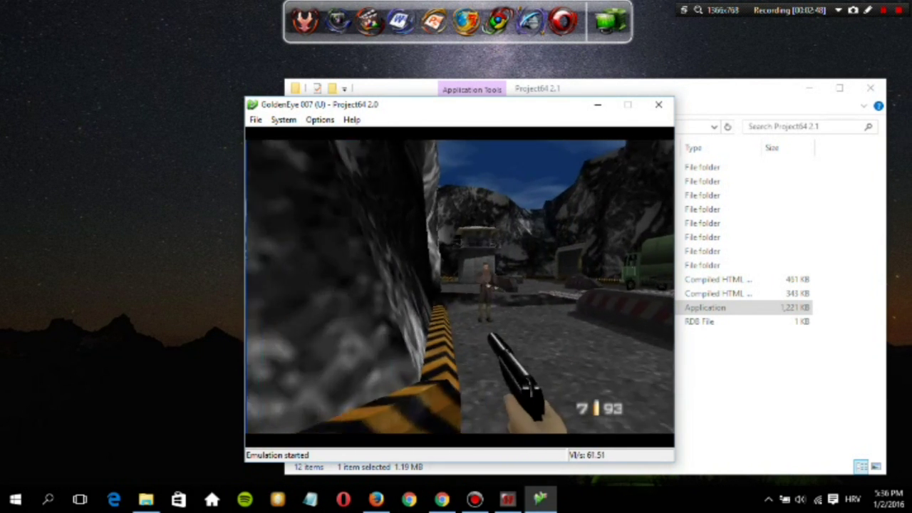
key(x)
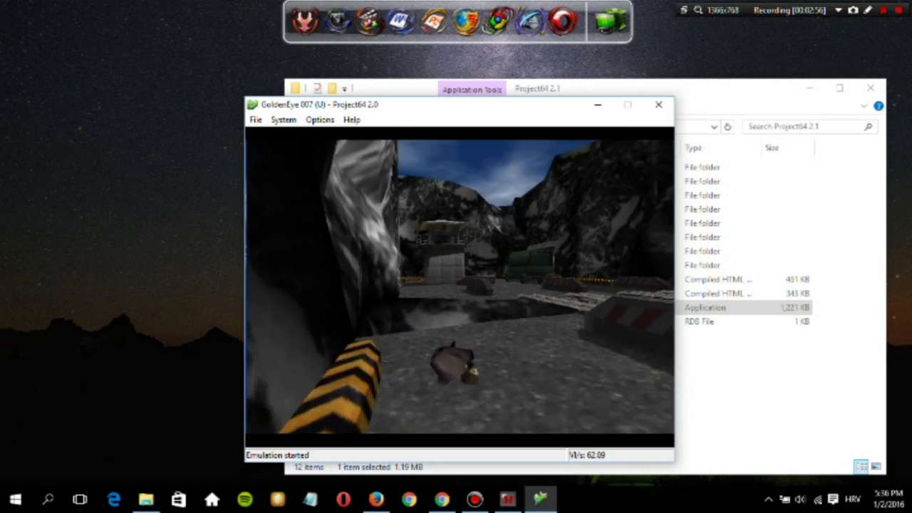
key(Right)
key(Up)
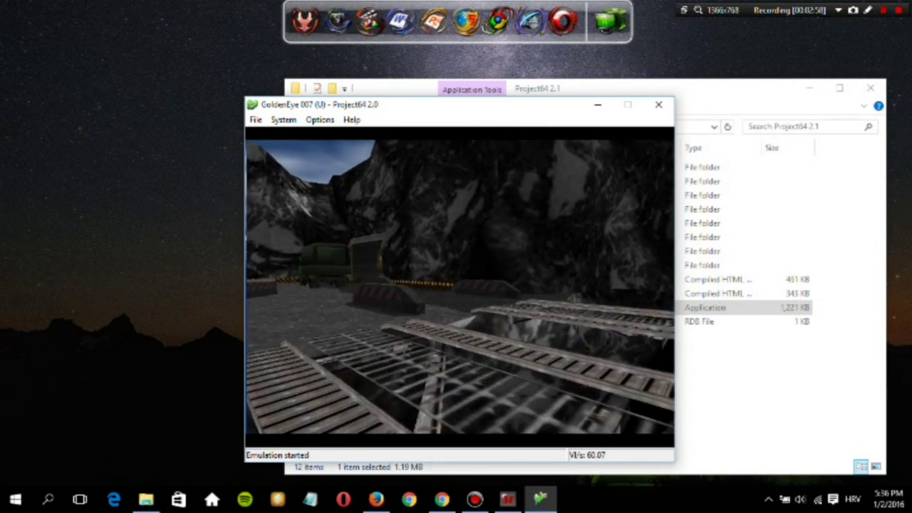
key(Up)
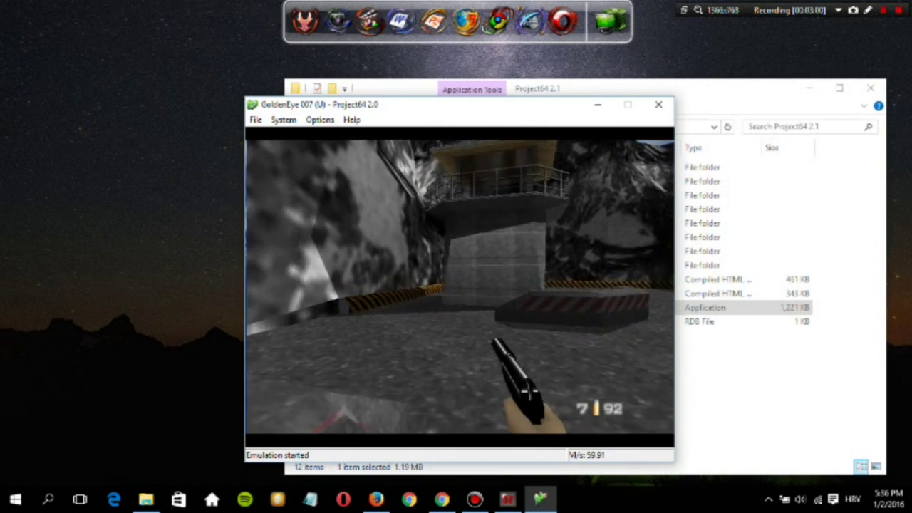
- Shoot at the guard beside the watchtower and move on toward the tunnel entrance
key(Up)
key(Left)
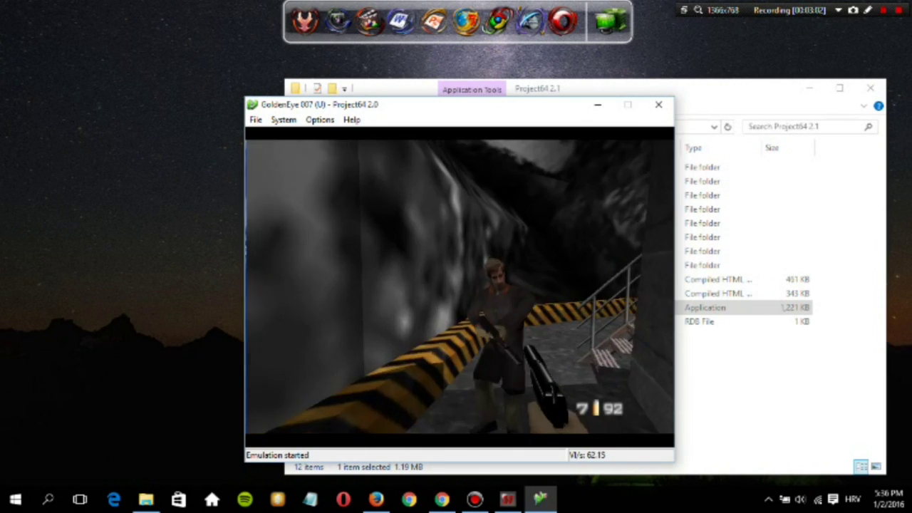
key(Right)
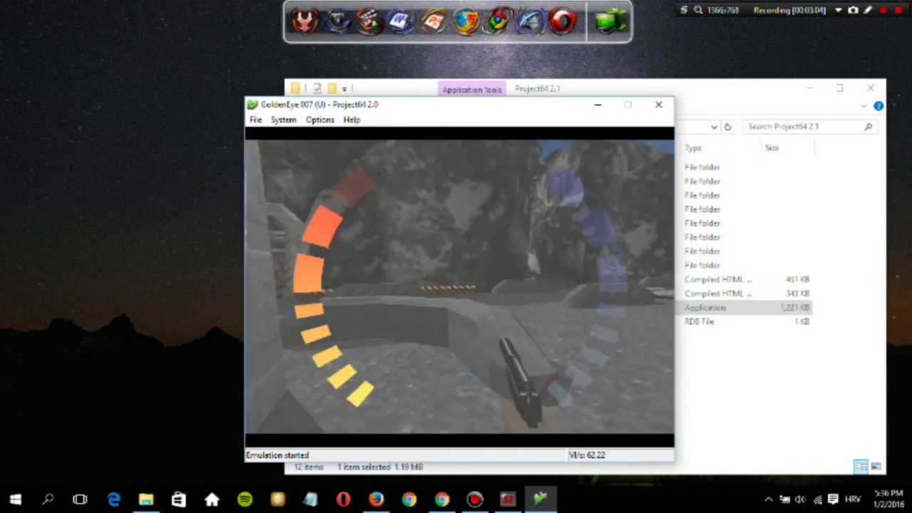
key(Left)
key(z)
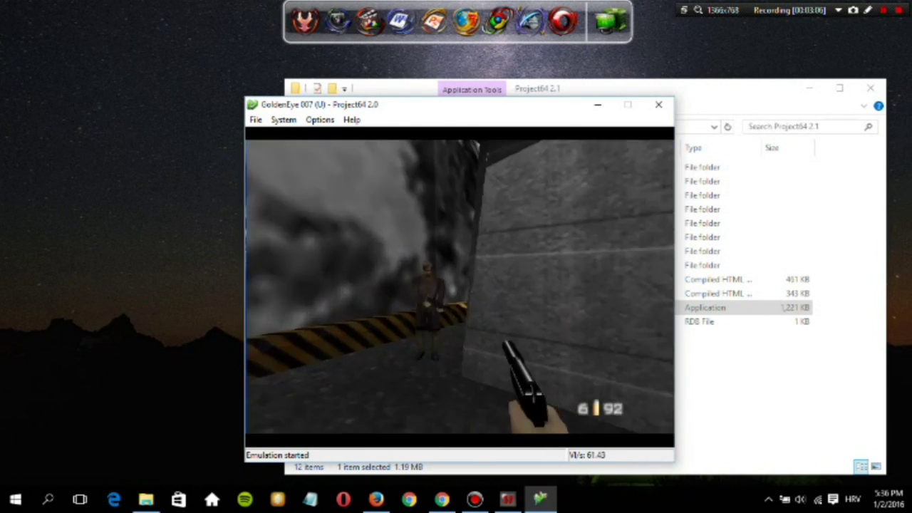
key(z)
key(z)
key(Up)
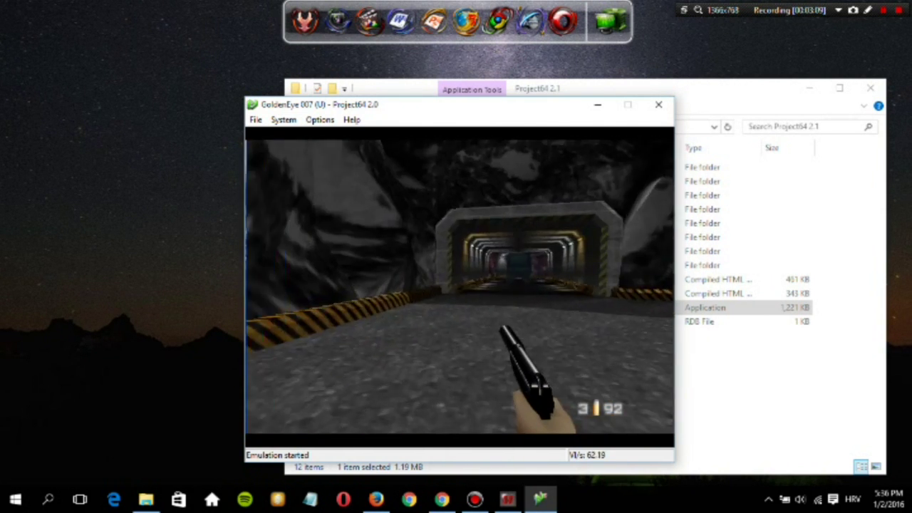
- Line up with the tunnel entrance, fire the pistol ahead and move into the tunnel
key(Left)
key(z)
key(z)
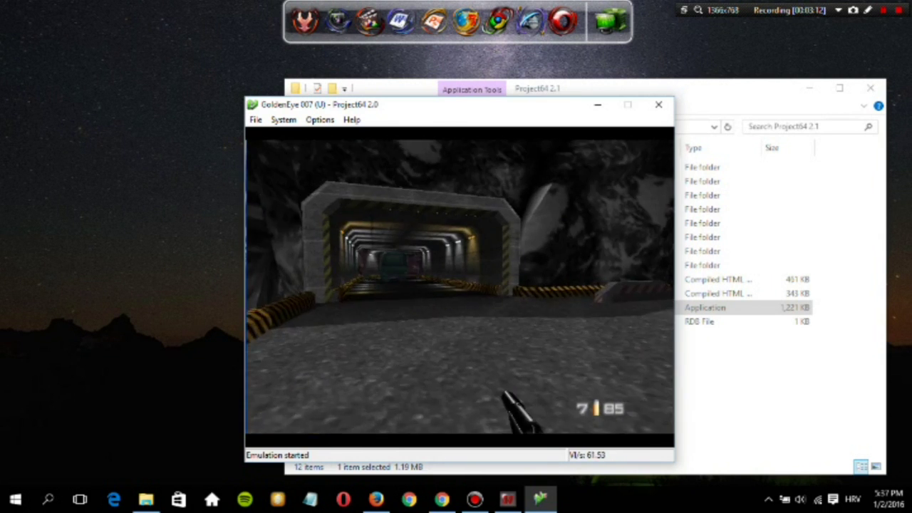
key(Left)
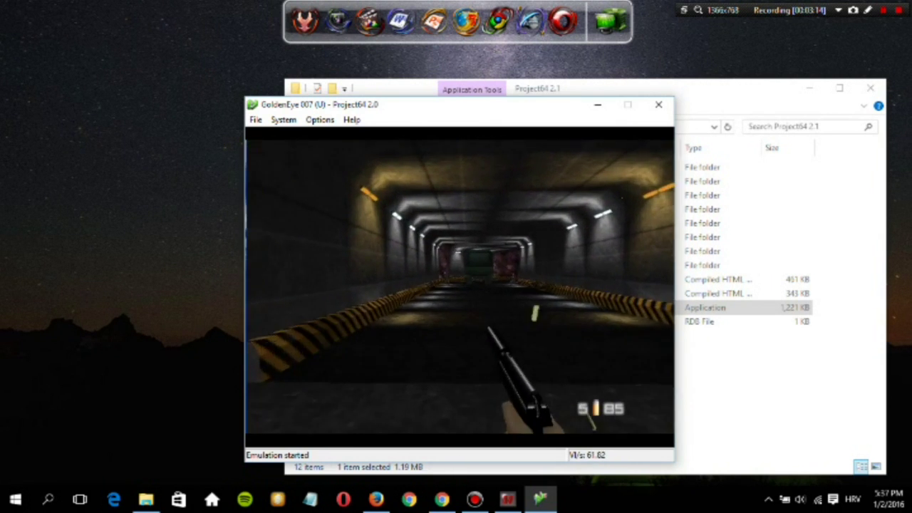
- Advance through the tunnel toward the bend where the truck is, firing the pistol along the way
key(Up)
key(z)
key(z)
key(z)
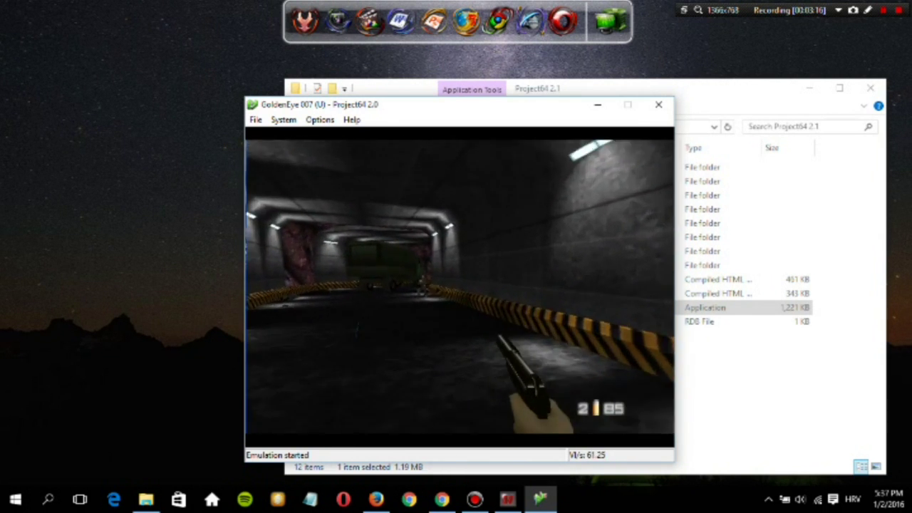
key(Left)
key(z)
key(z)
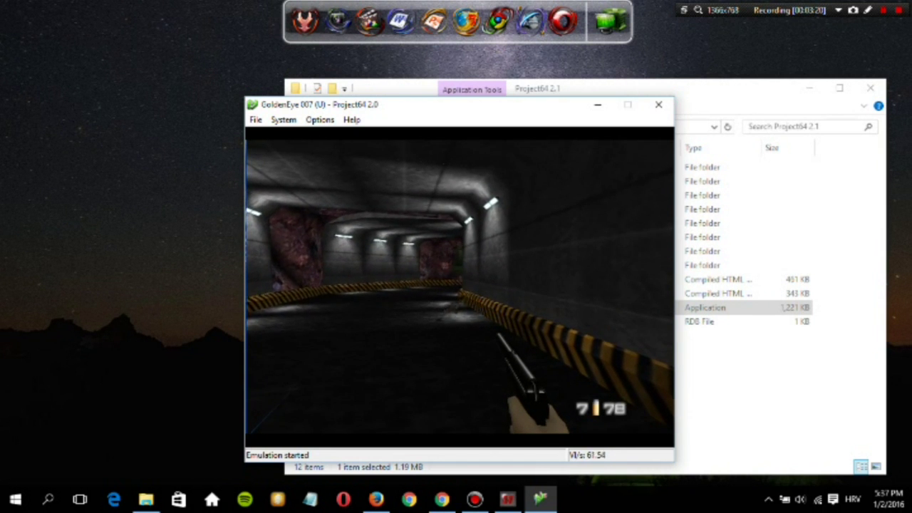
- End the emulation of the running GoldenEye 007 game
key(alt+f)
key(Right)
key(Left)
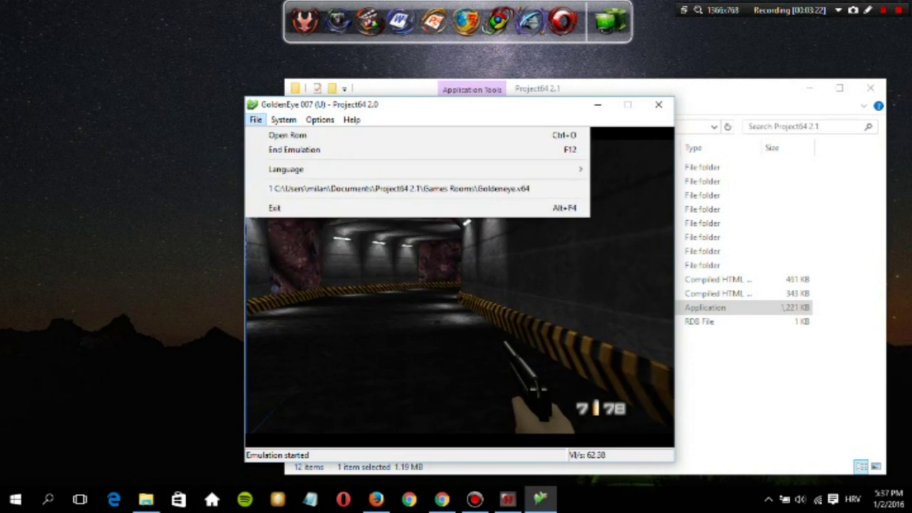
key(Up)
key(Up)
key(Up)
key(Up)
key(Return)
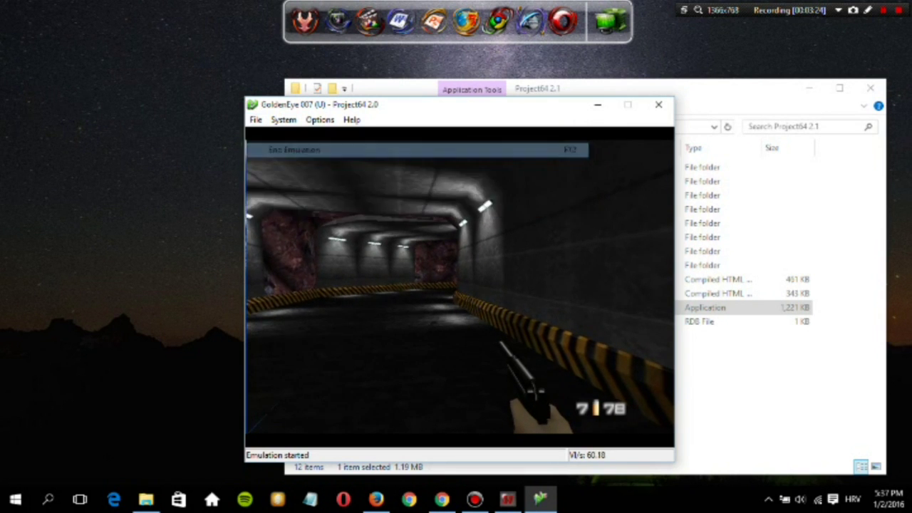